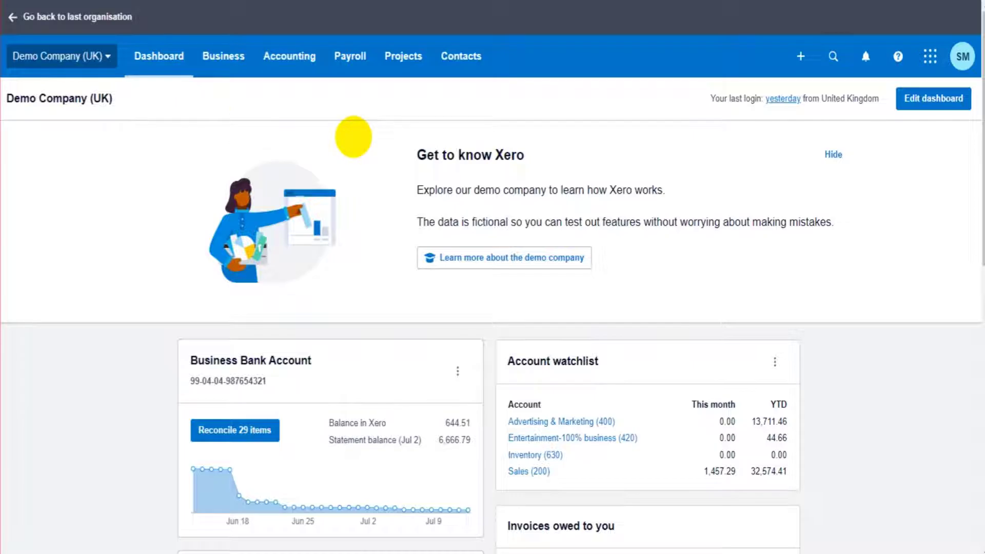
Go from the organisation menu to Settings and open 'Looking for advanced settings?'.
click(87, 55)
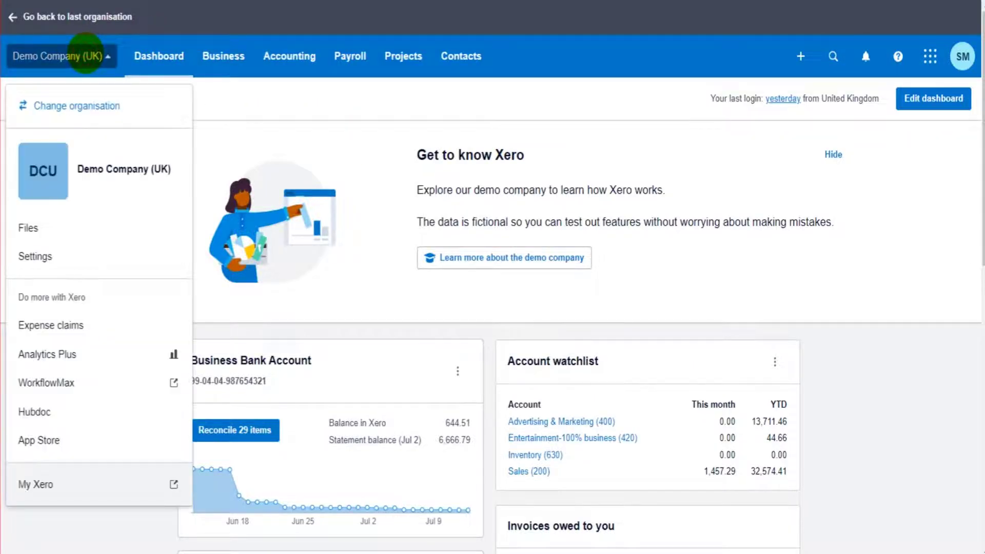
click(59, 257)
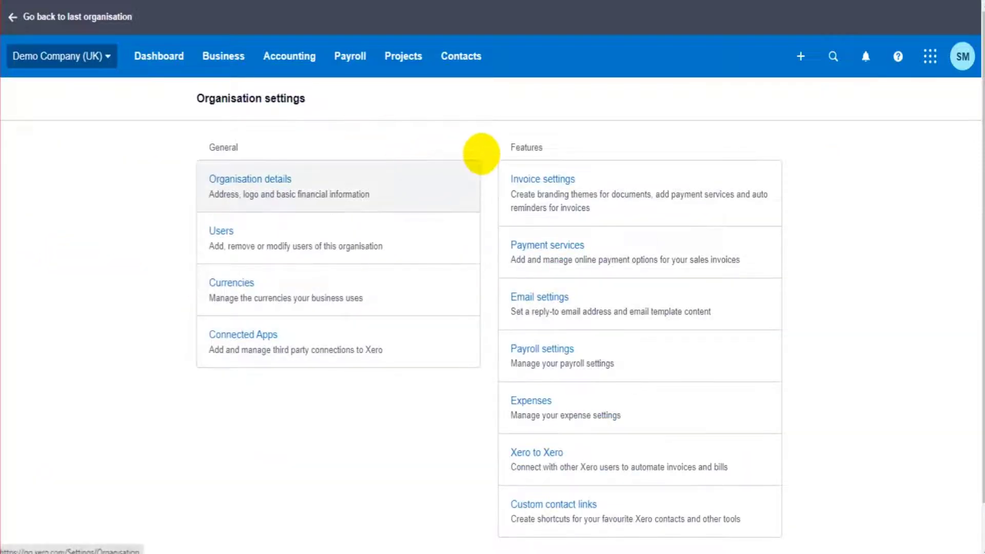
scroll(482, 154, down, 1)
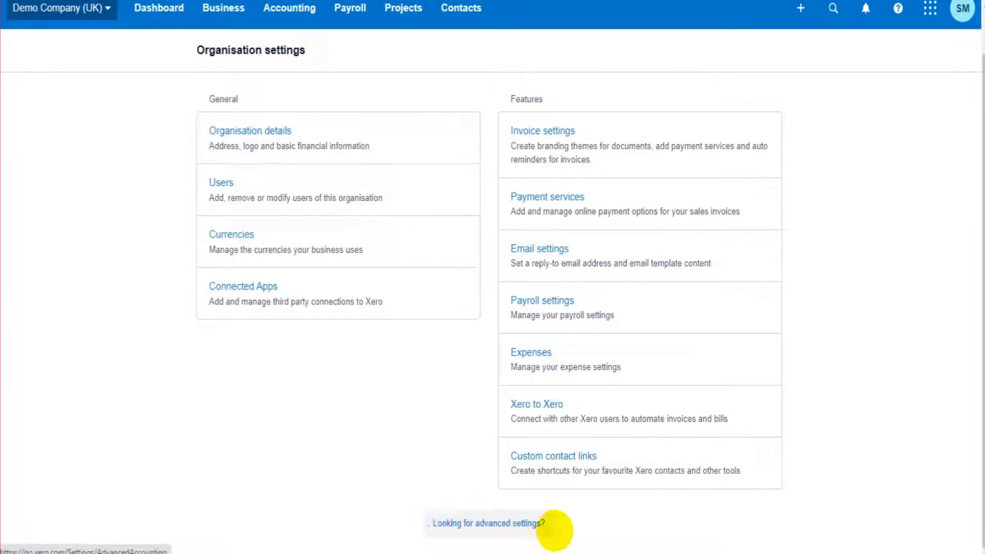
click(524, 522)
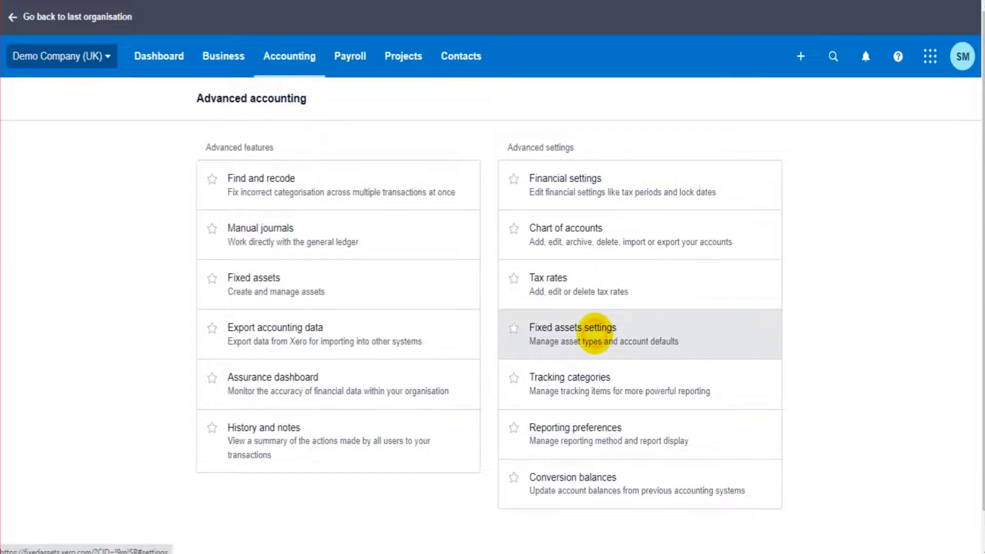
Open Fixed assets settings from the Advanced accounting page.
click(596, 334)
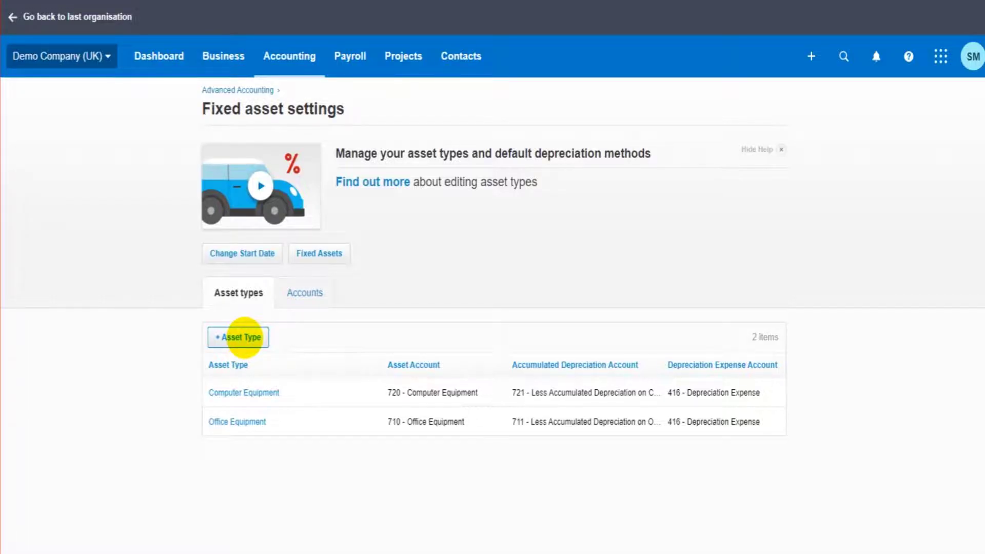
Add a new asset type named 'Motor Vehicles'.
click(244, 338)
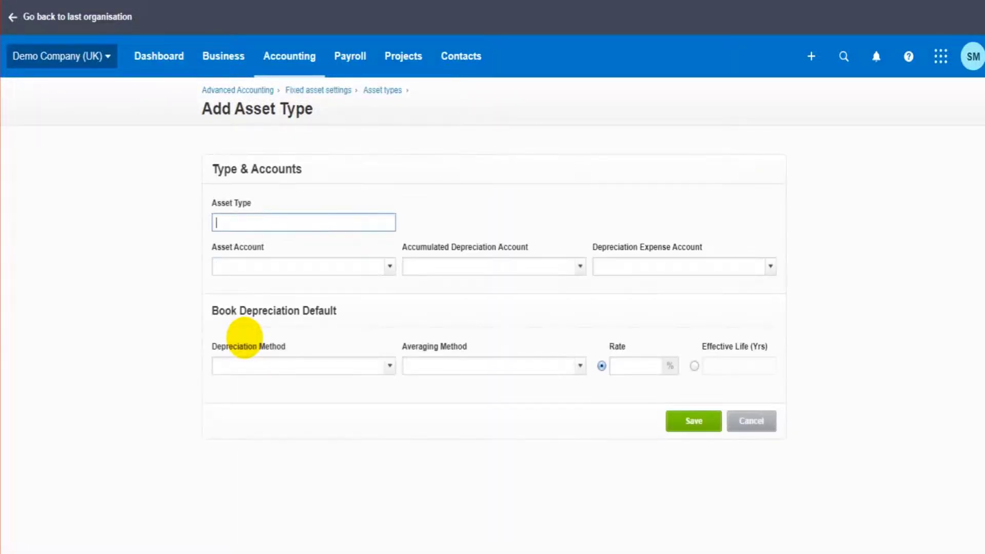
click(279, 218)
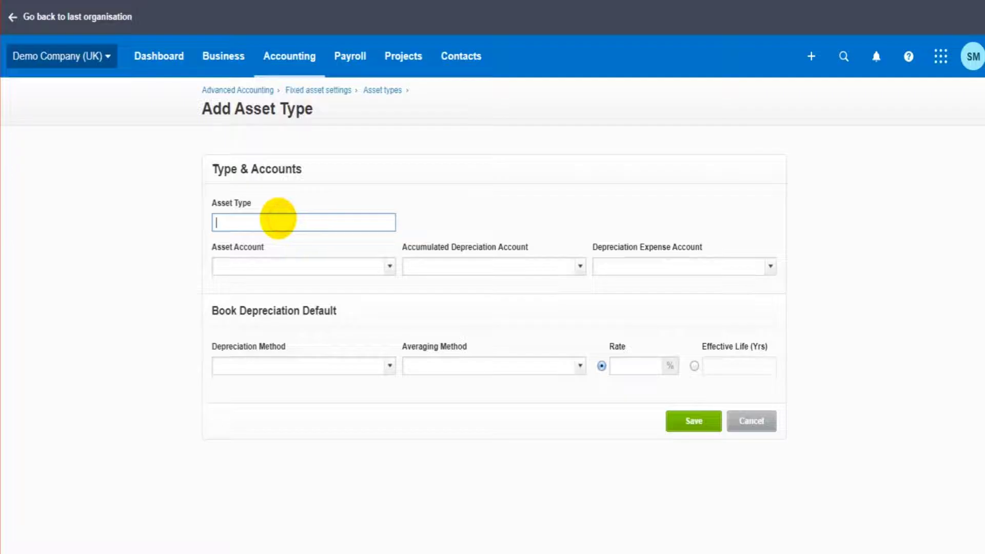
text(Motor Vehicles)
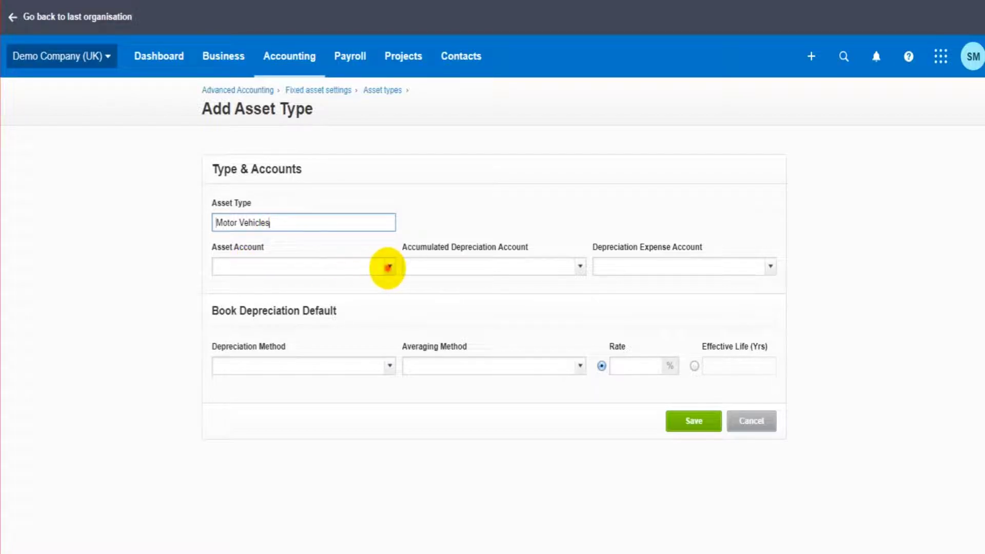
Set its asset account to 760 - Motor Vehicles and accumulated depreciation to 761.
click(387, 266)
scroll(343, 370, down, 3)
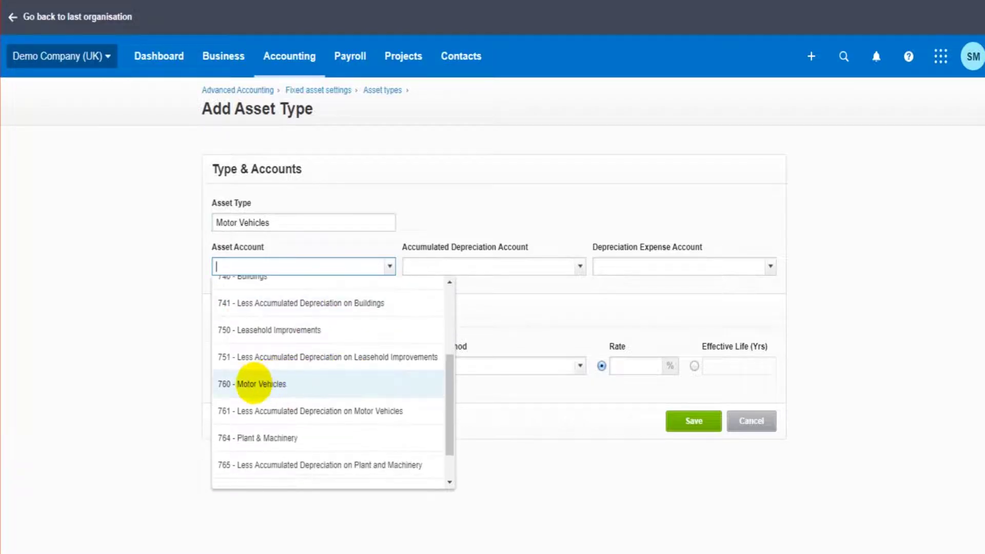
click(262, 384)
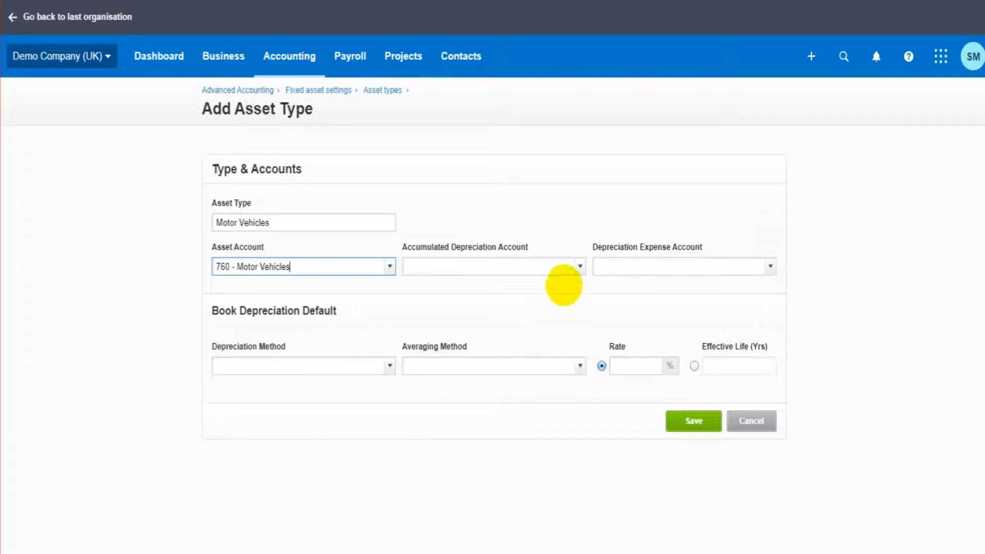
click(574, 264)
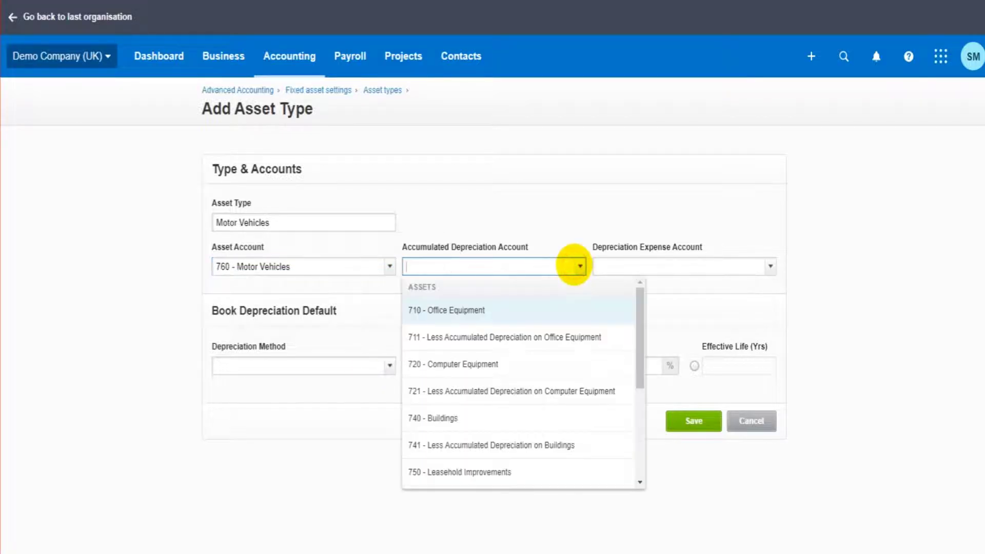
scroll(514, 385, down, 5)
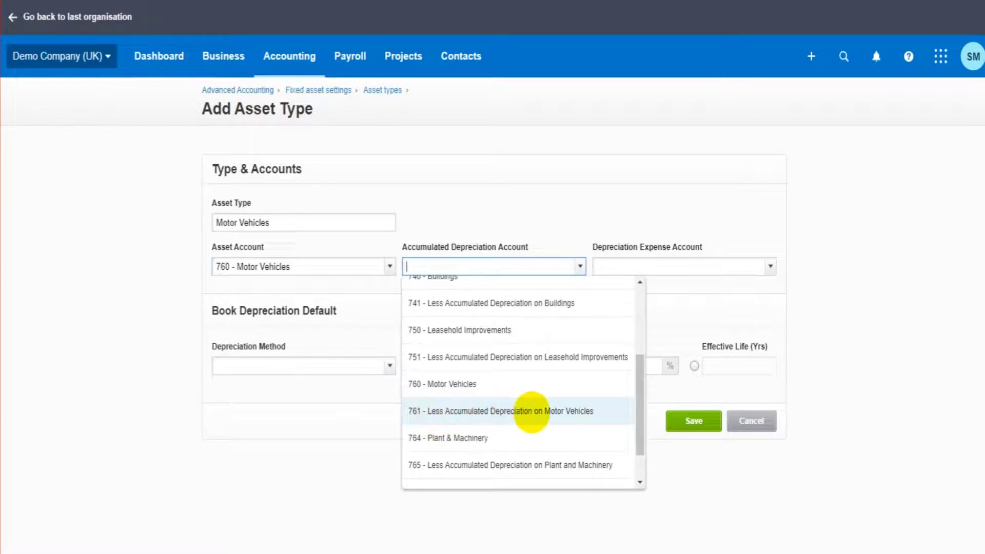
click(555, 412)
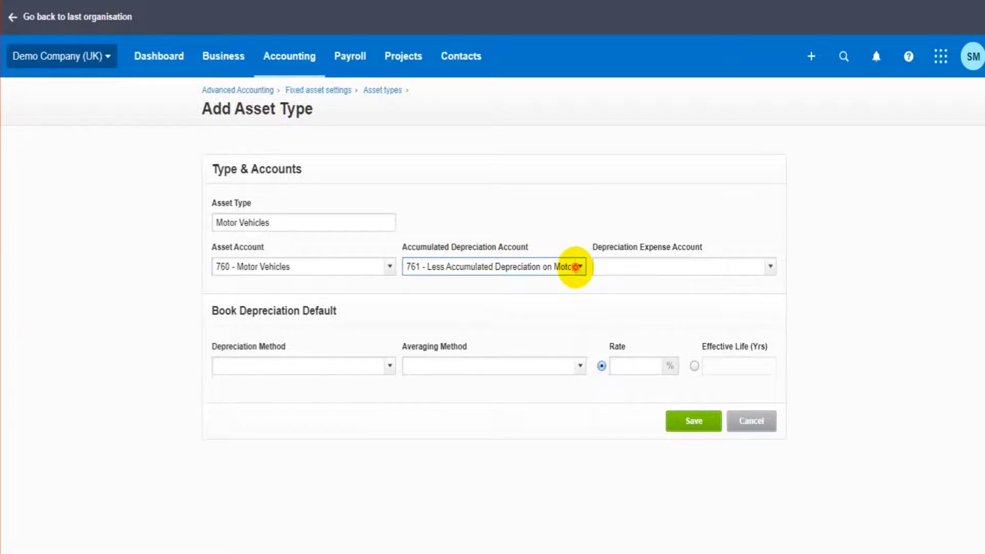
Recheck the accumulated depreciation account list and keep 761 selected.
click(577, 266)
scroll(492, 415, up, 5)
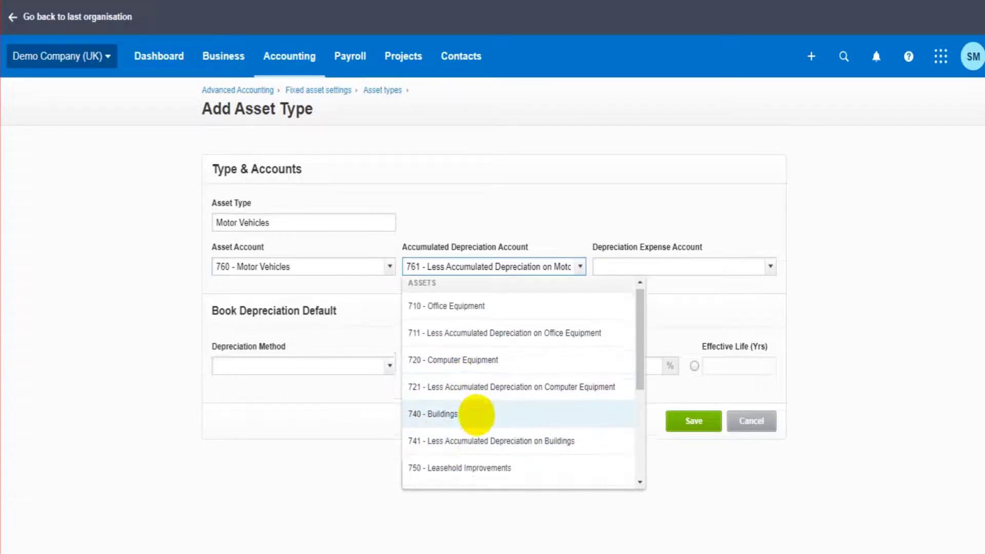
scroll(413, 409, down, 5)
scroll(524, 405, down, 1)
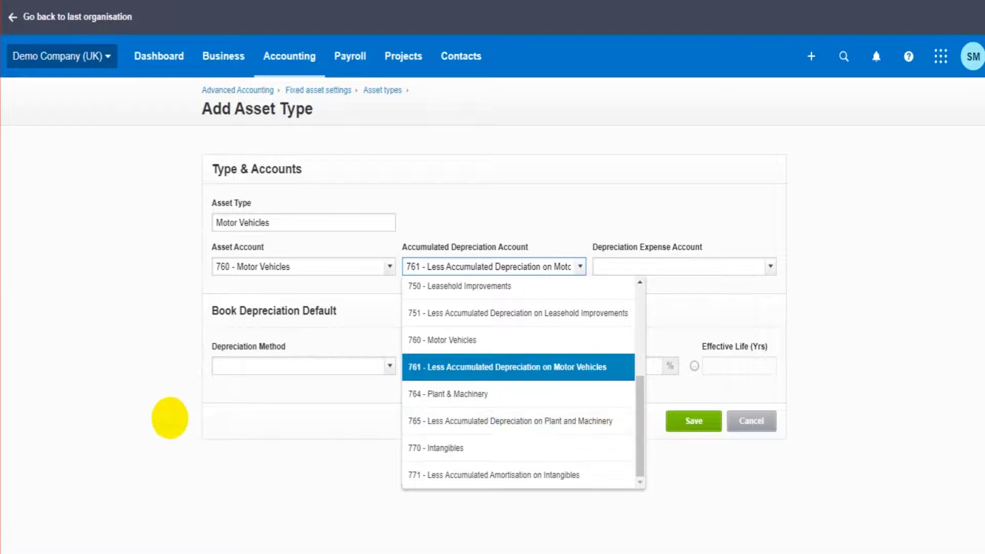
click(170, 418)
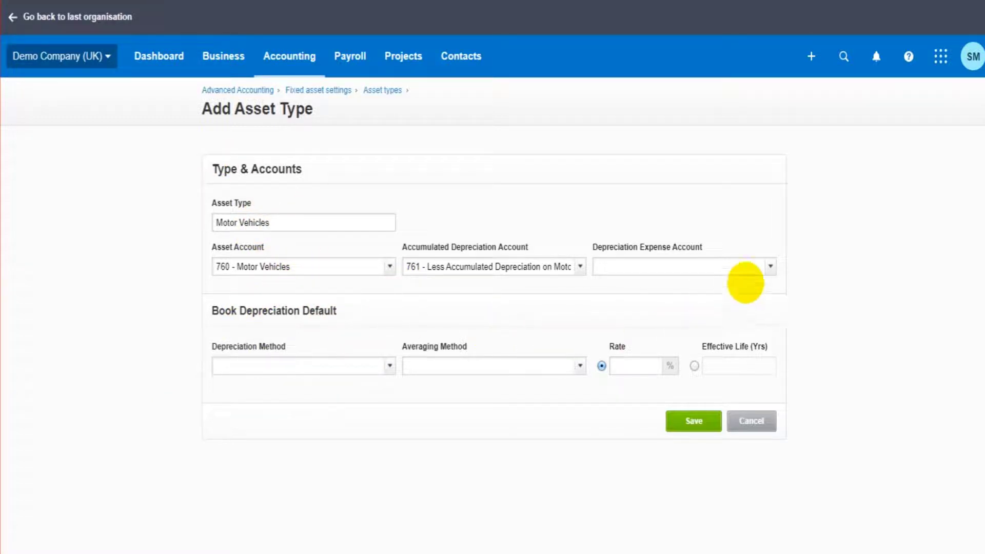
Search 'dep' and set the depreciation expense account to 416 - Depreciation Expense.
click(770, 267)
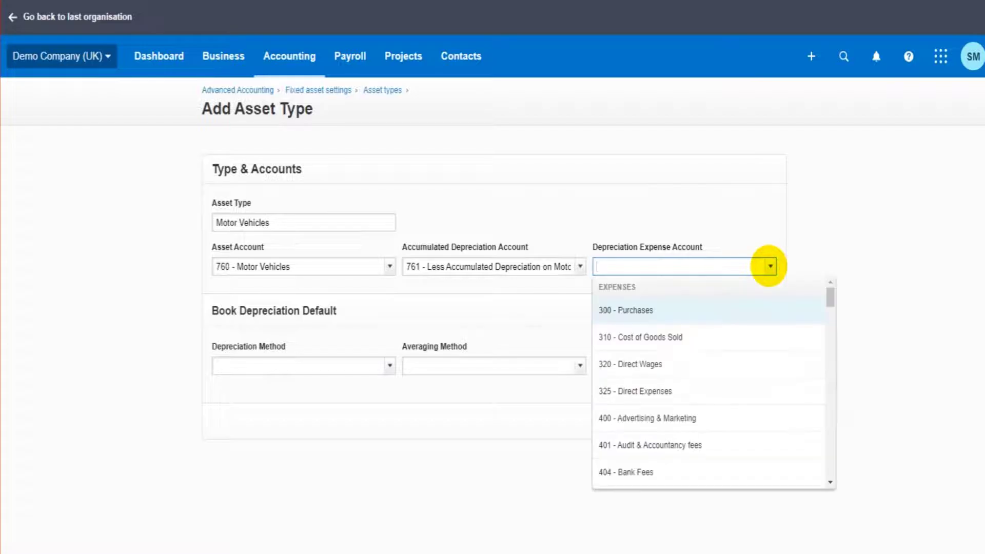
text(dep)
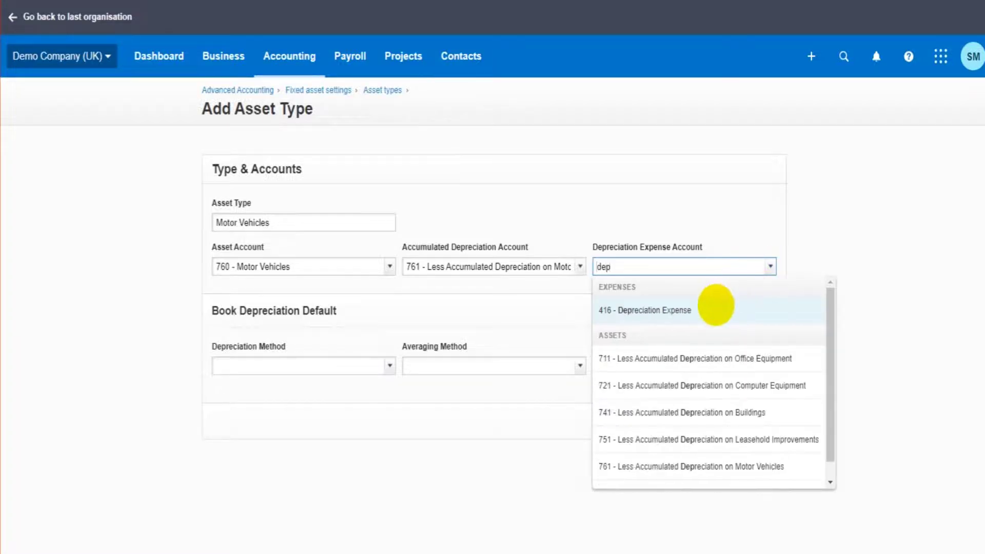
click(716, 307)
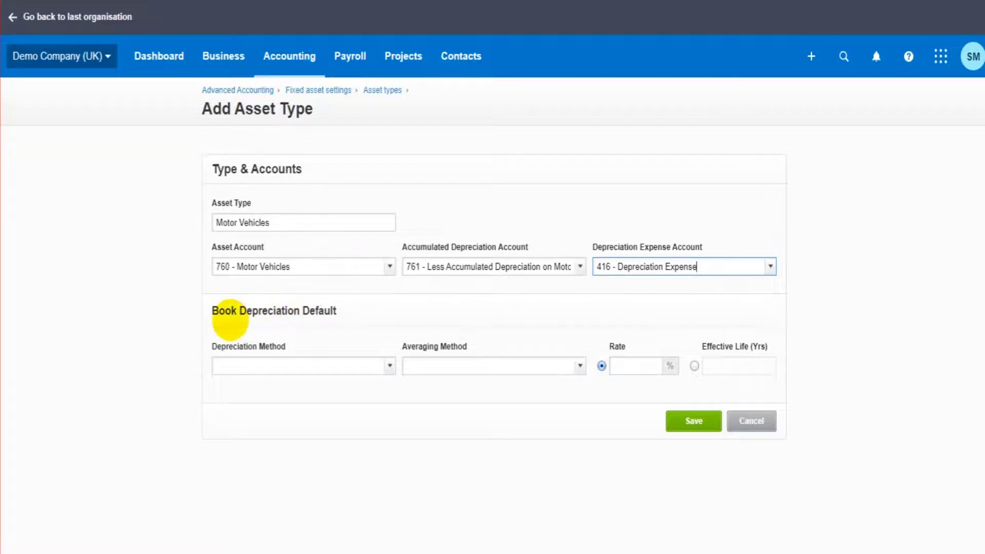
Pick Reducing Balance as depreciation method and Full Month as averaging method.
drag(216, 310, 354, 310)
click(159, 364)
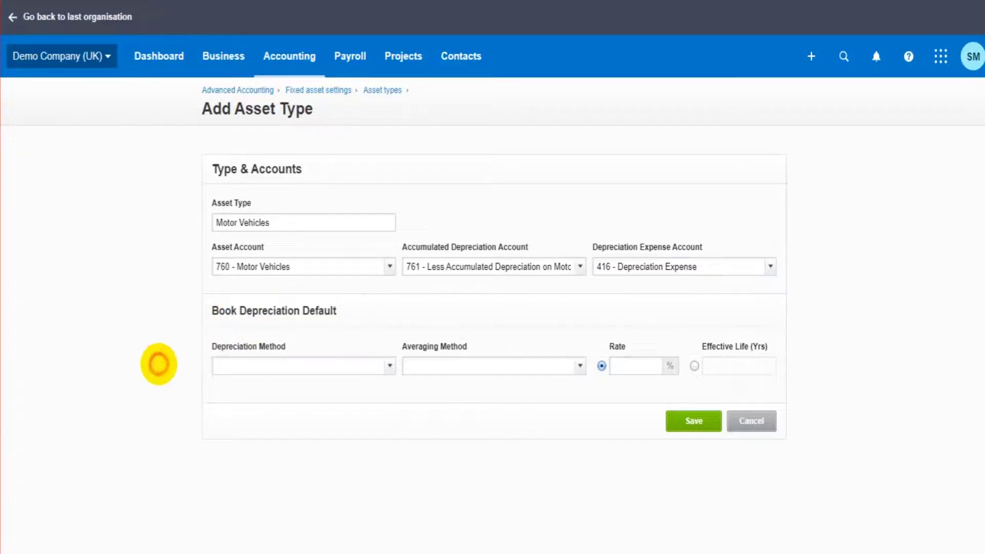
click(388, 366)
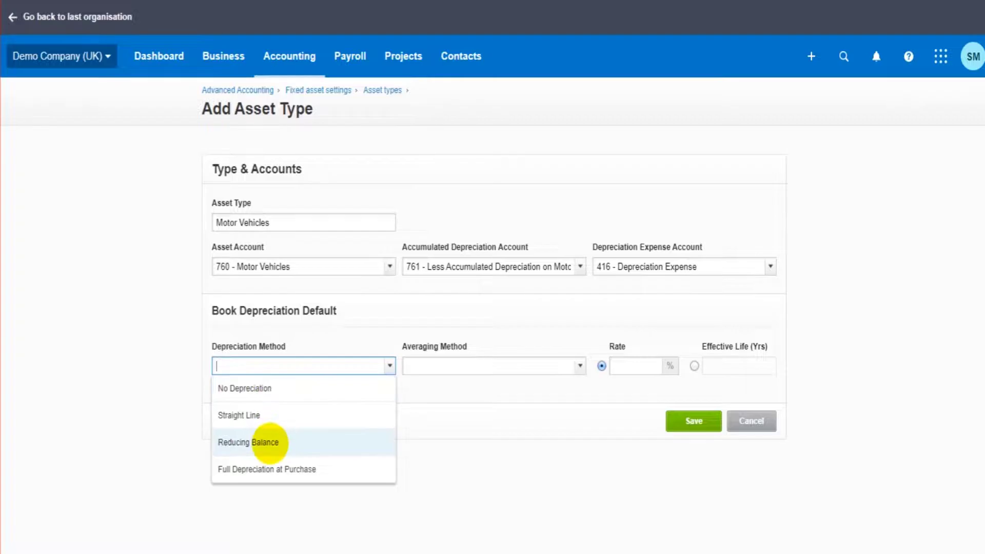
click(269, 442)
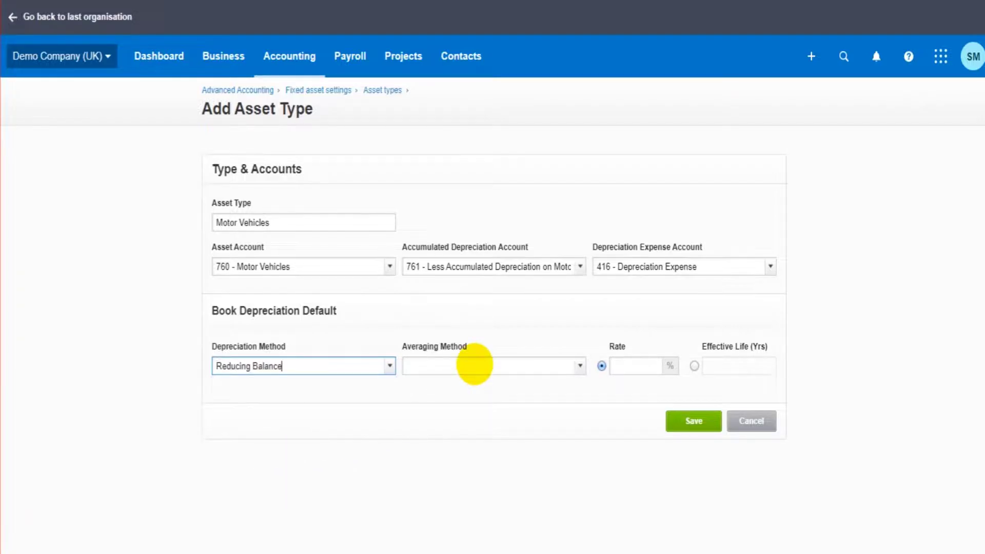
click(495, 365)
click(576, 366)
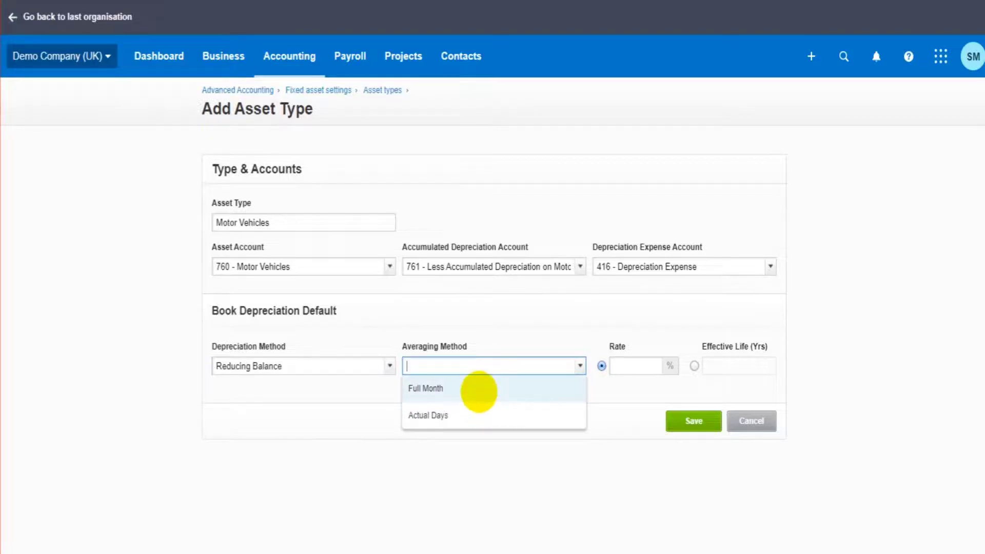
click(480, 390)
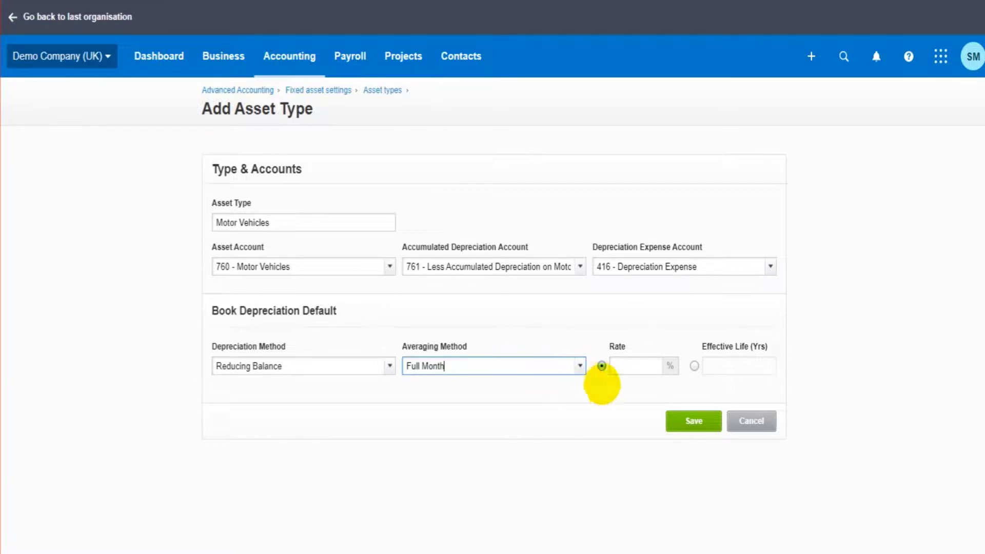
Save Motor Vehicles with a 25% rate, then open Computer Equipment for editing.
click(629, 363)
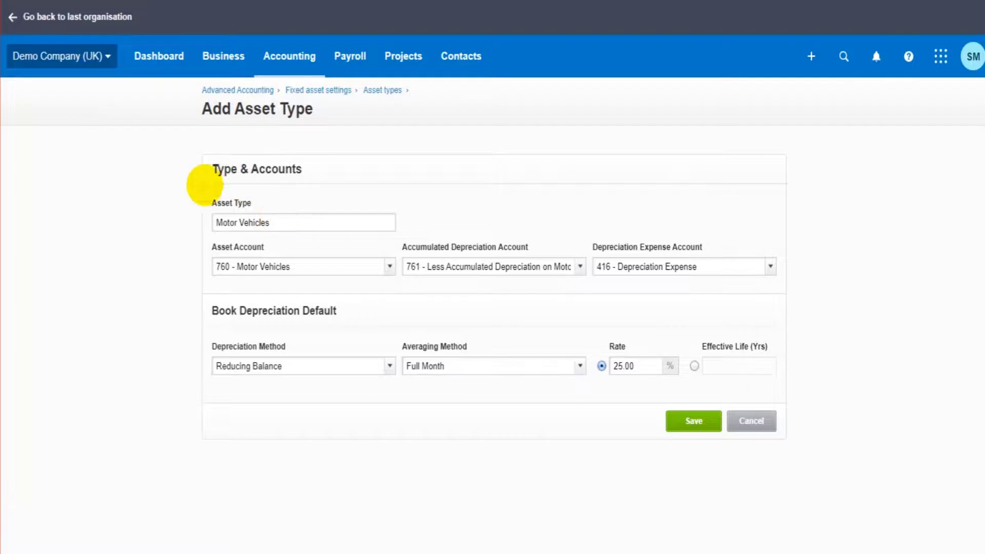
double_click(285, 216)
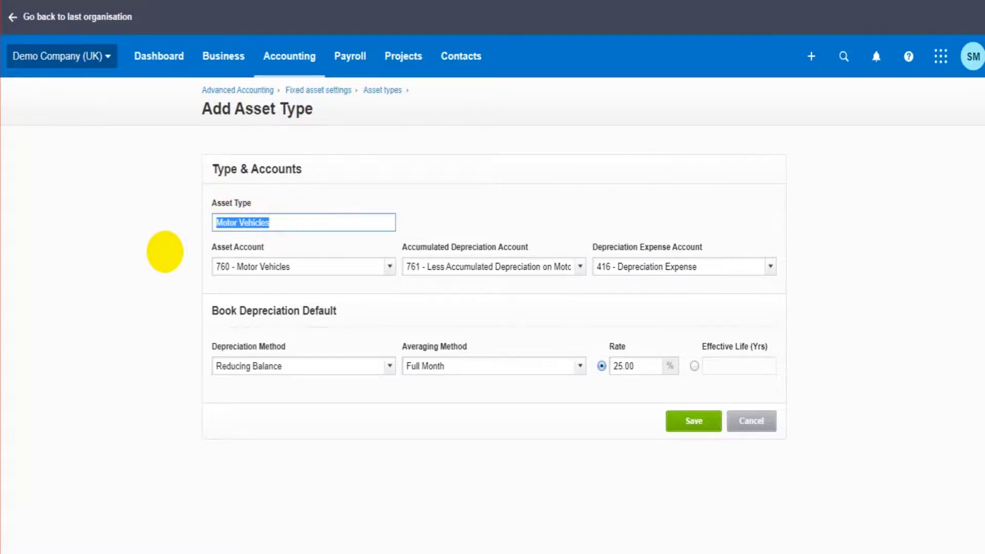
click(163, 250)
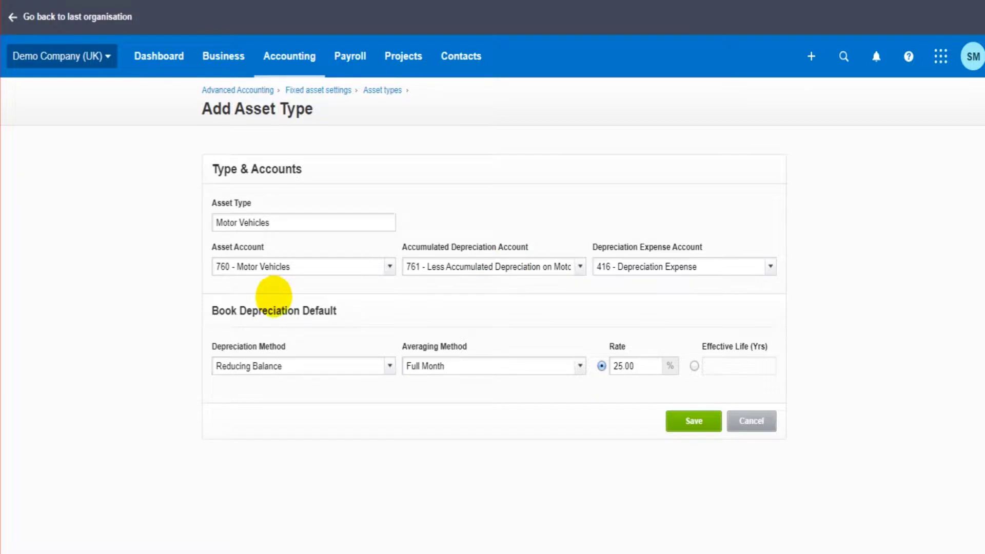
click(694, 420)
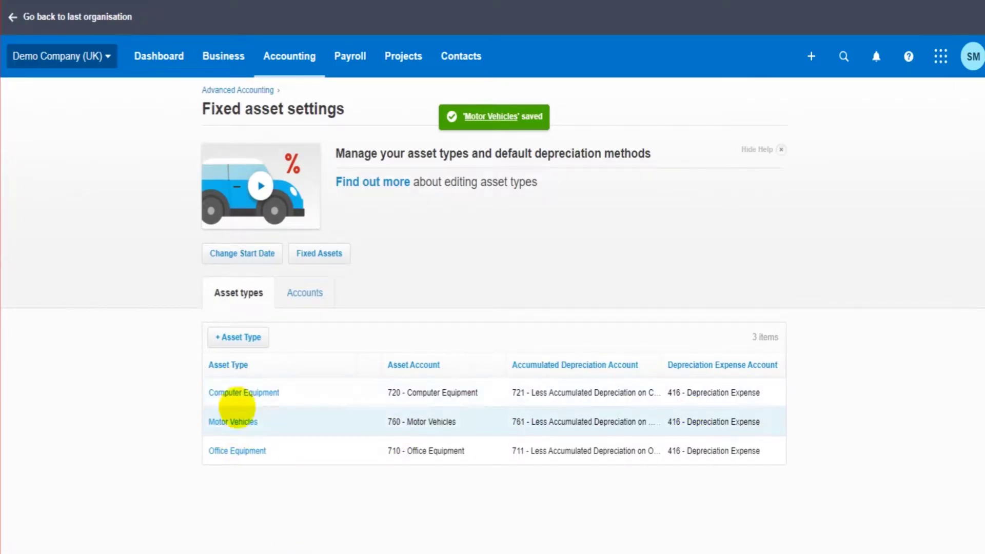
click(247, 391)
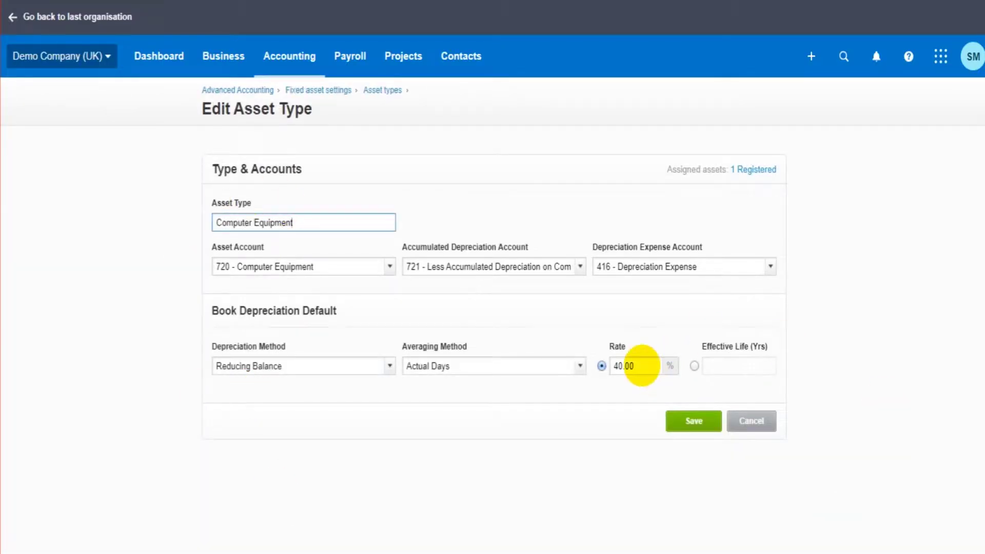
Change Computer Equipment's rate from 40.00 to 20 and save it.
double_click(622, 366)
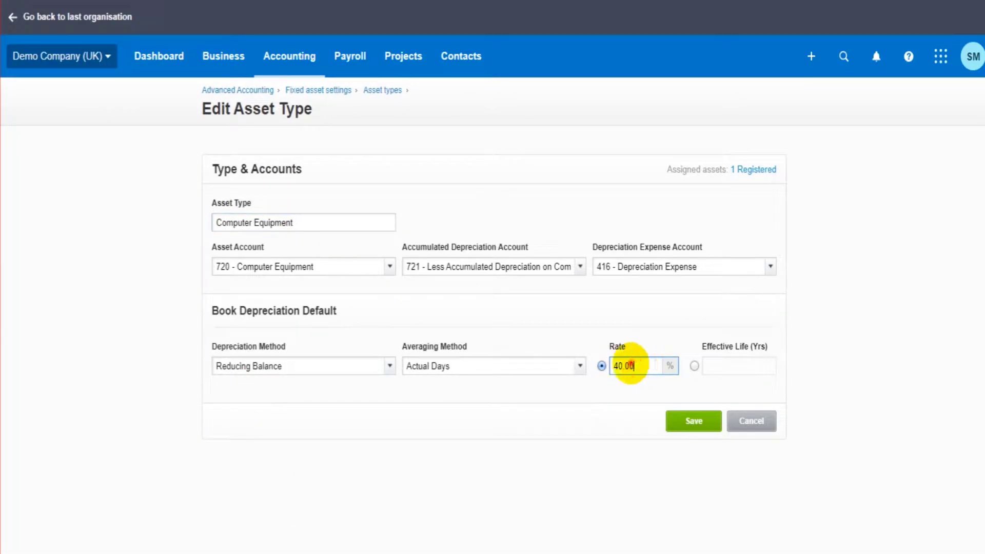
drag(632, 366, 614, 365)
text(20)
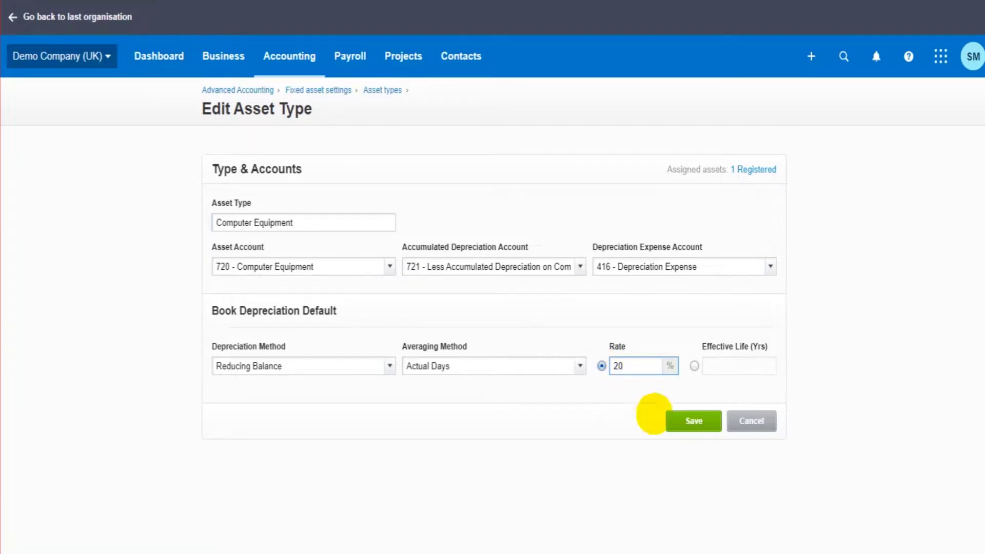
click(680, 420)
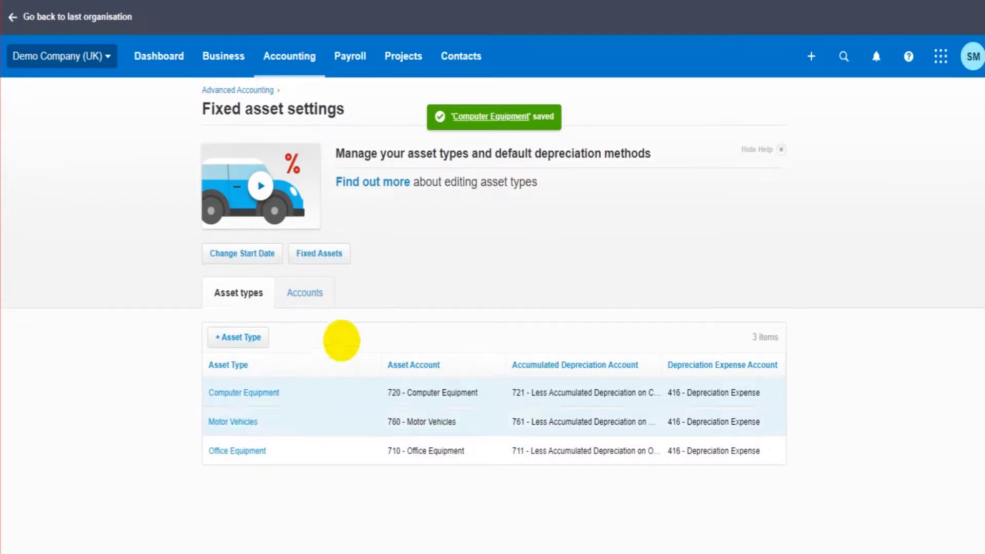
Return to Advanced accounting and open the Fixed assets register.
click(250, 92)
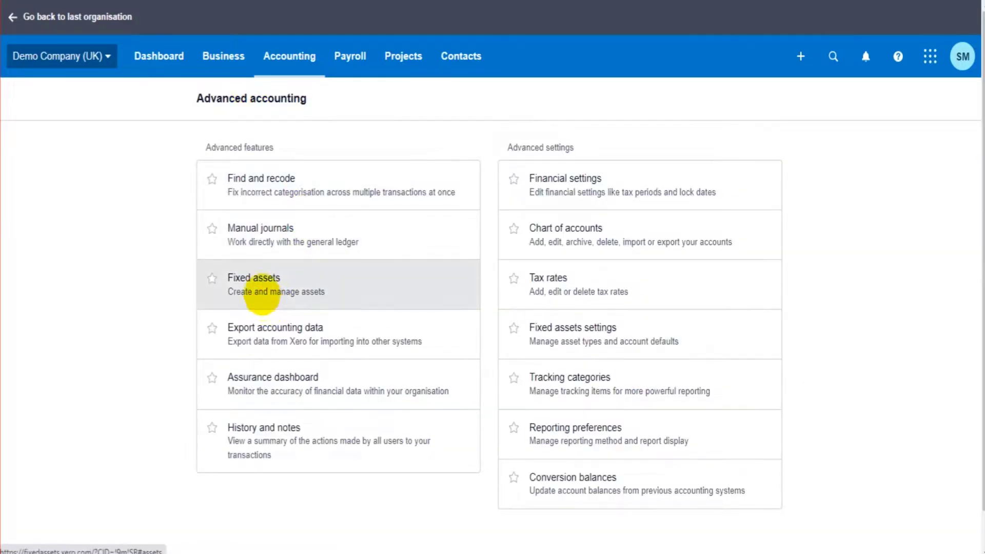
click(263, 291)
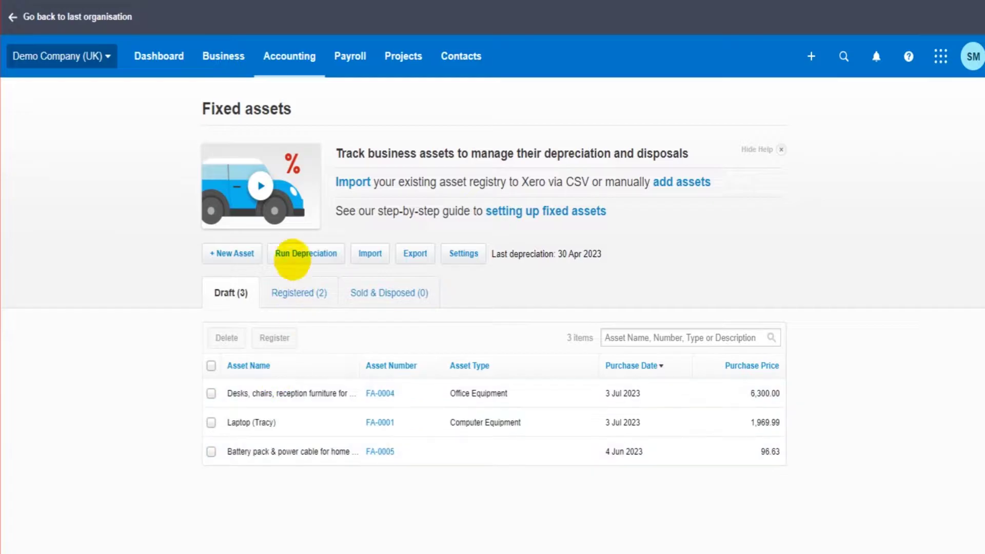
Start new asset VN21 YPE and review its automatic FA-0006 numbering, leaving it unchanged.
click(235, 251)
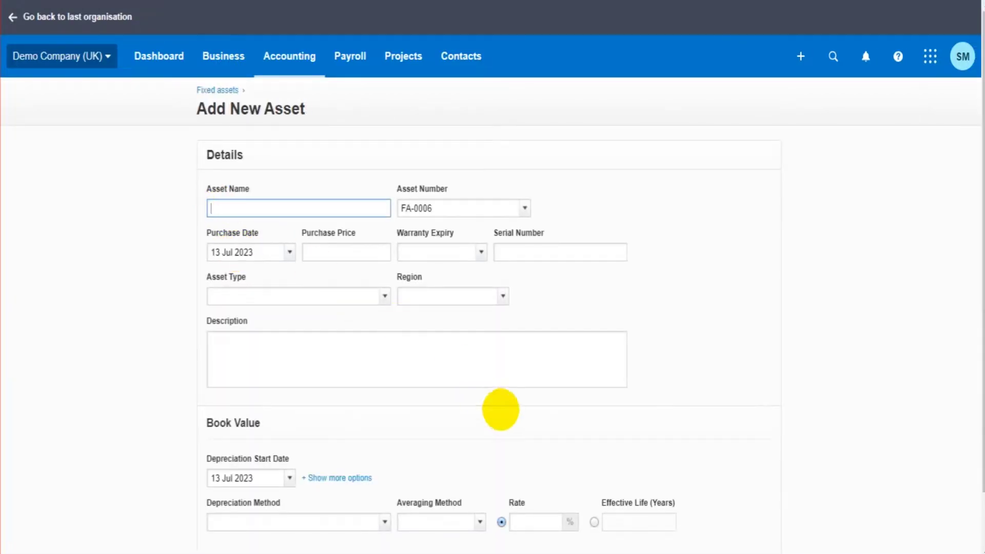
scroll(500, 409, down, 1)
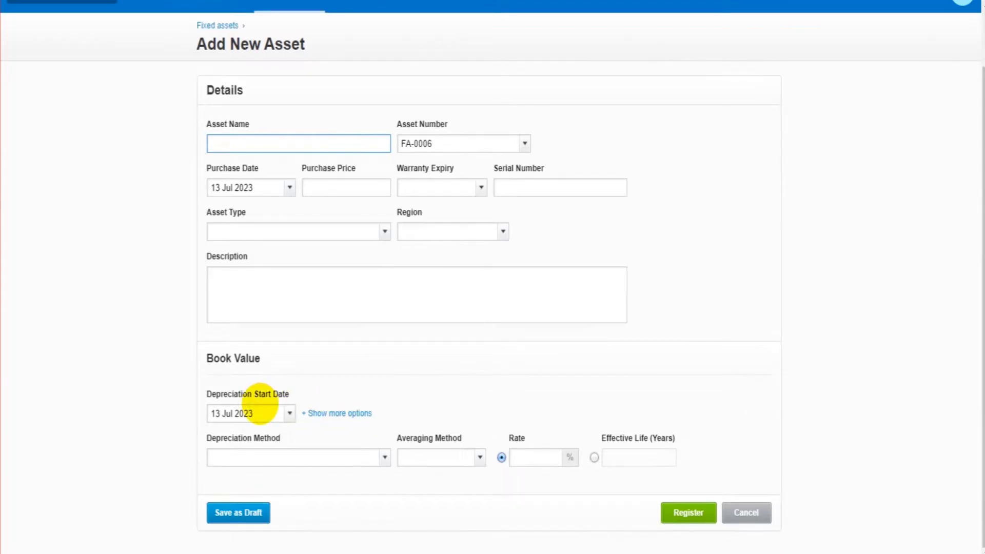
scroll(260, 404, up, 1)
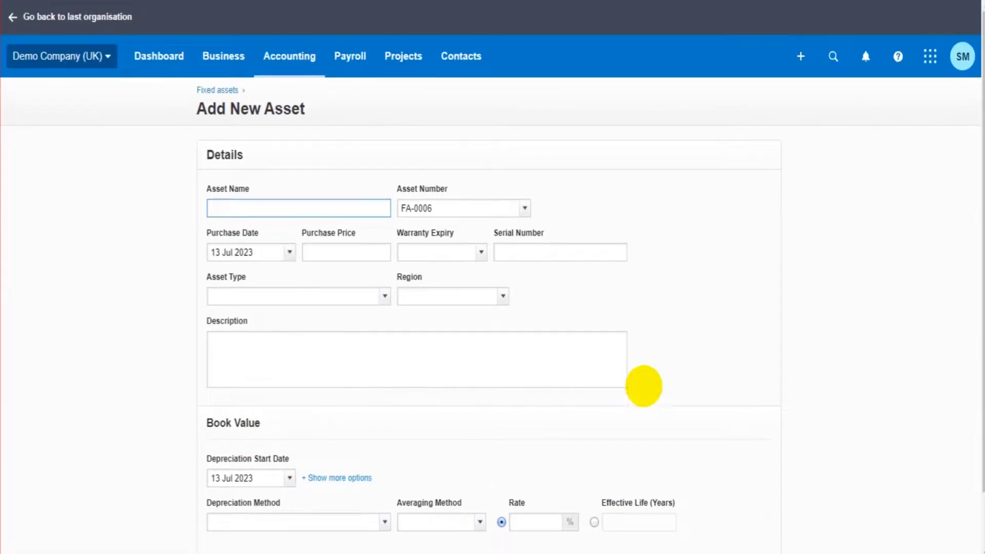
scroll(430, 419, down, 1)
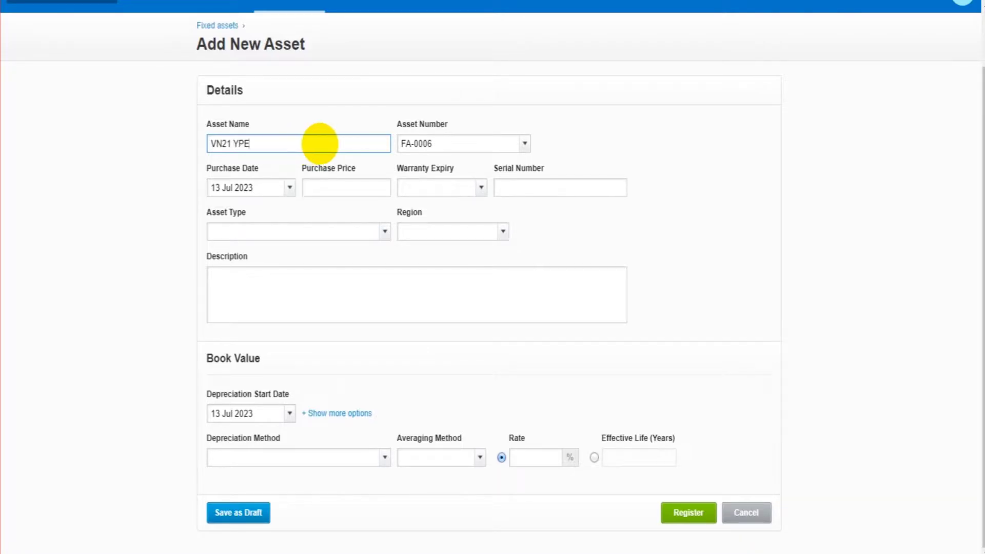
key(Tab)
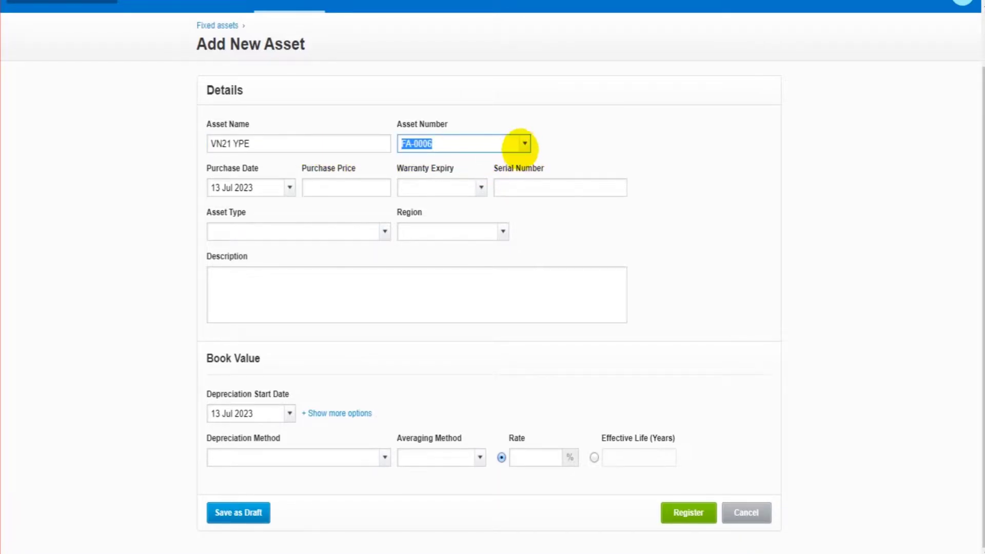
click(525, 144)
click(524, 144)
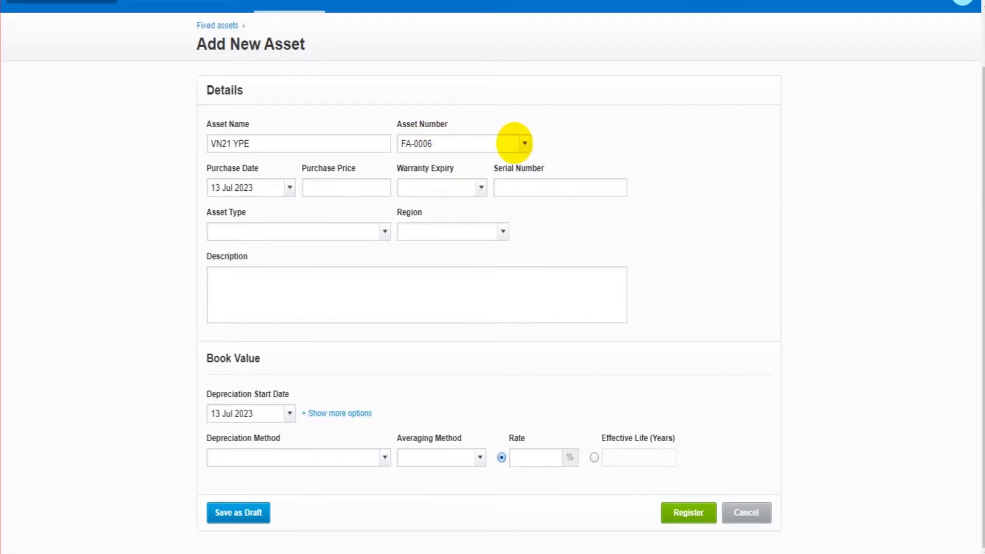
click(524, 144)
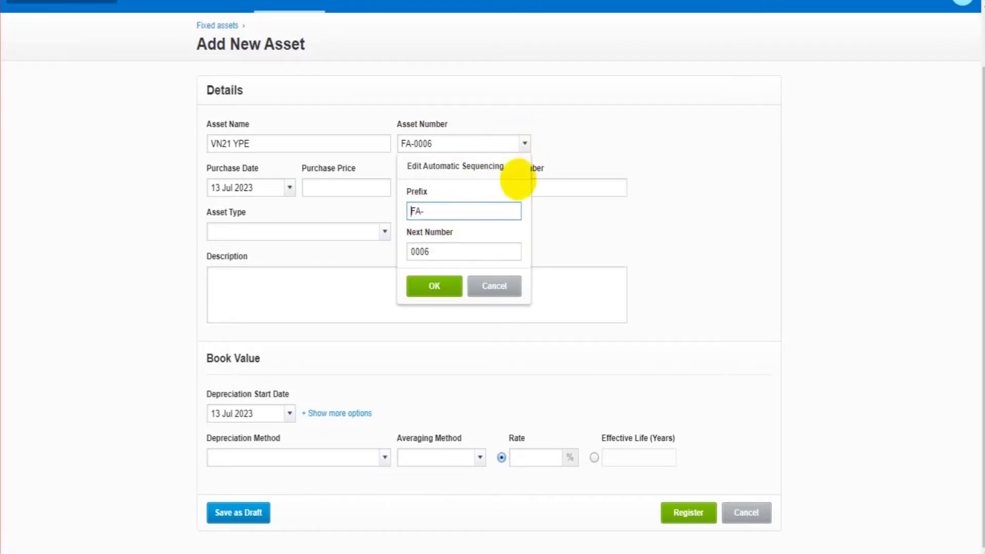
click(585, 117)
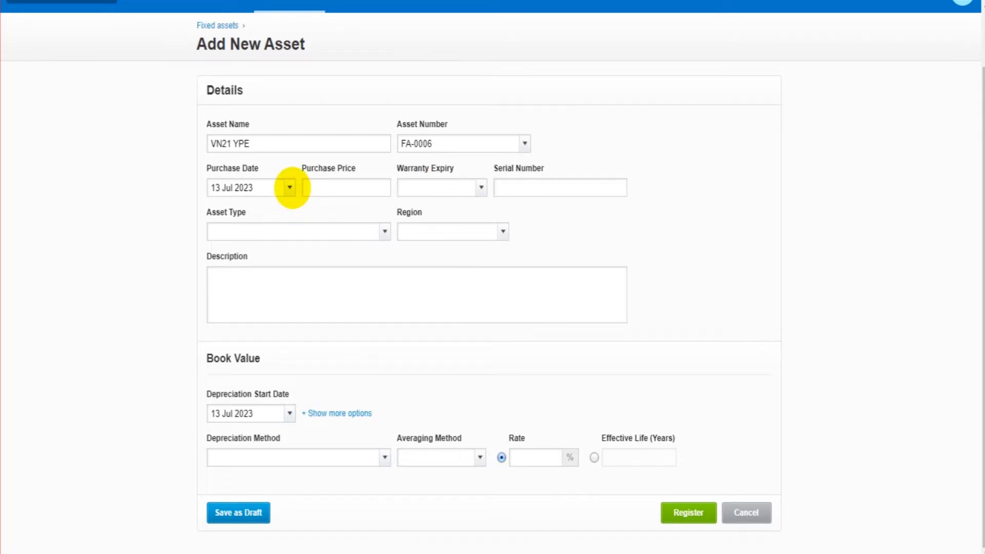
Enter a purchase price of 28500 for the asset.
click(354, 187)
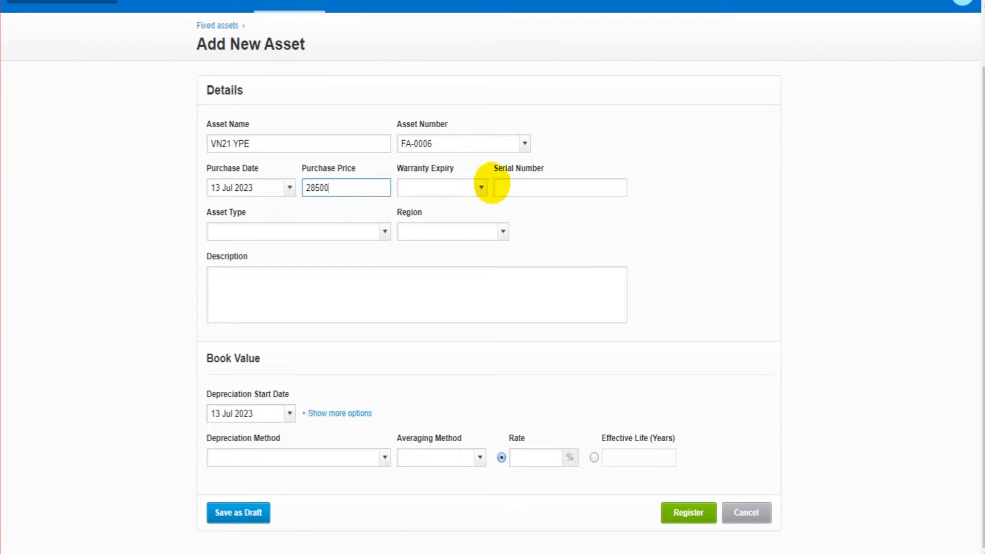
click(525, 191)
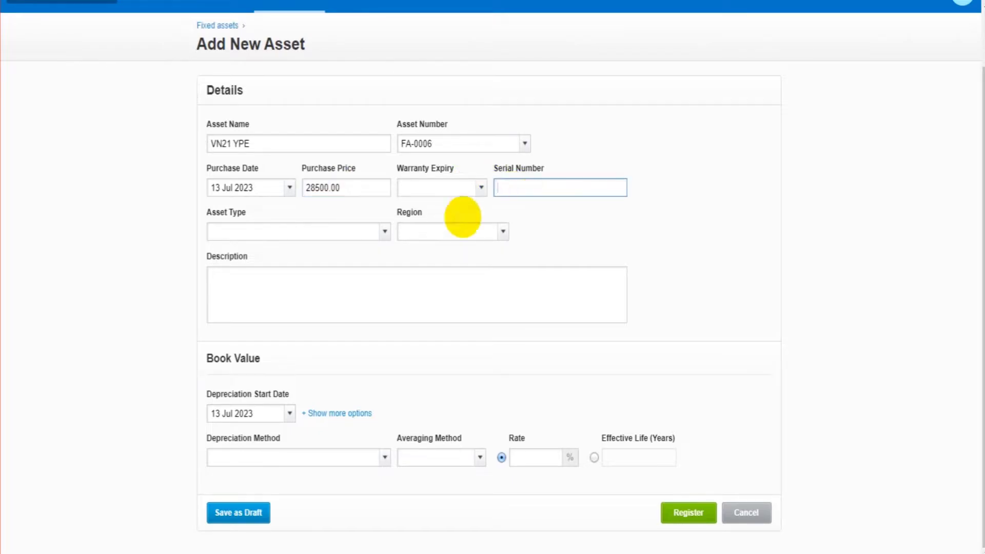
click(383, 232)
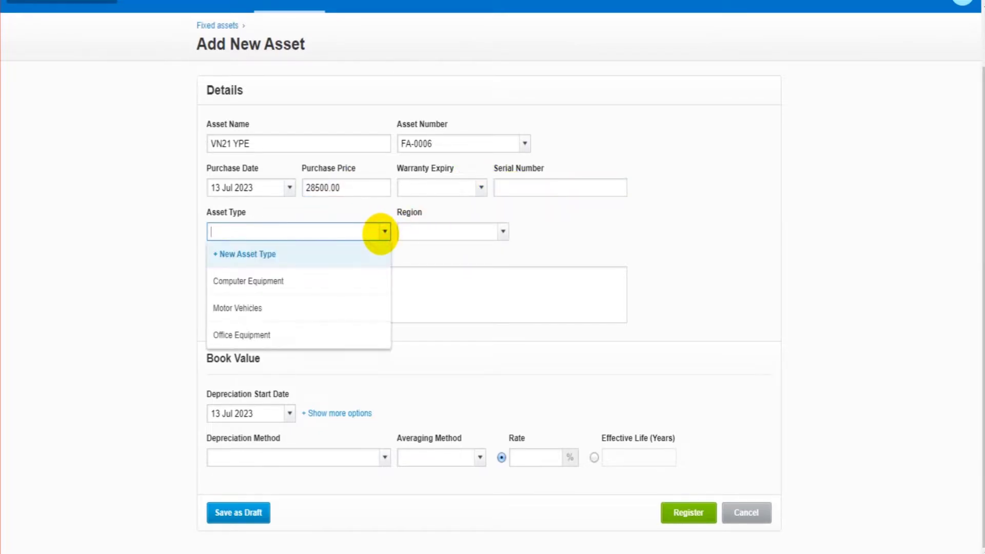
click(238, 308)
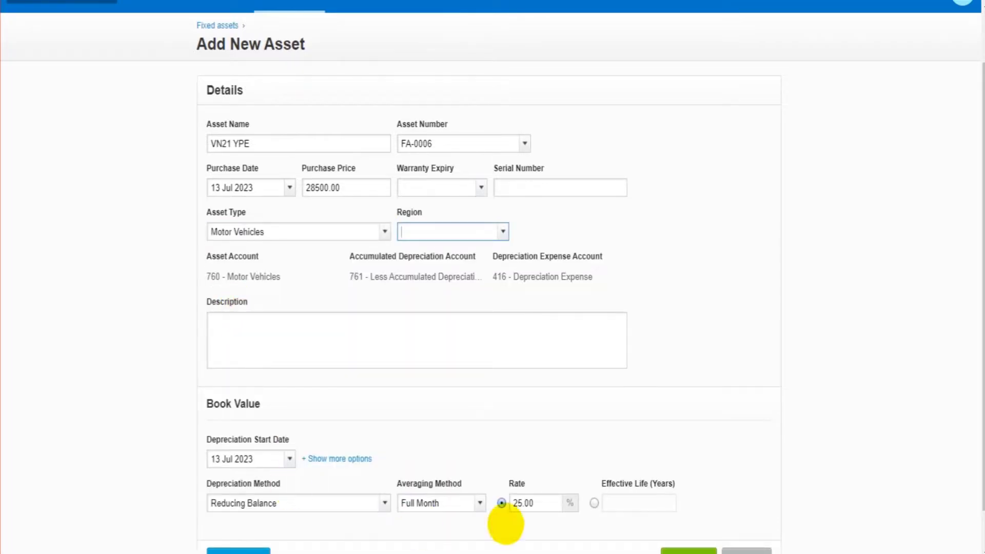
scroll(271, 464, down, 1)
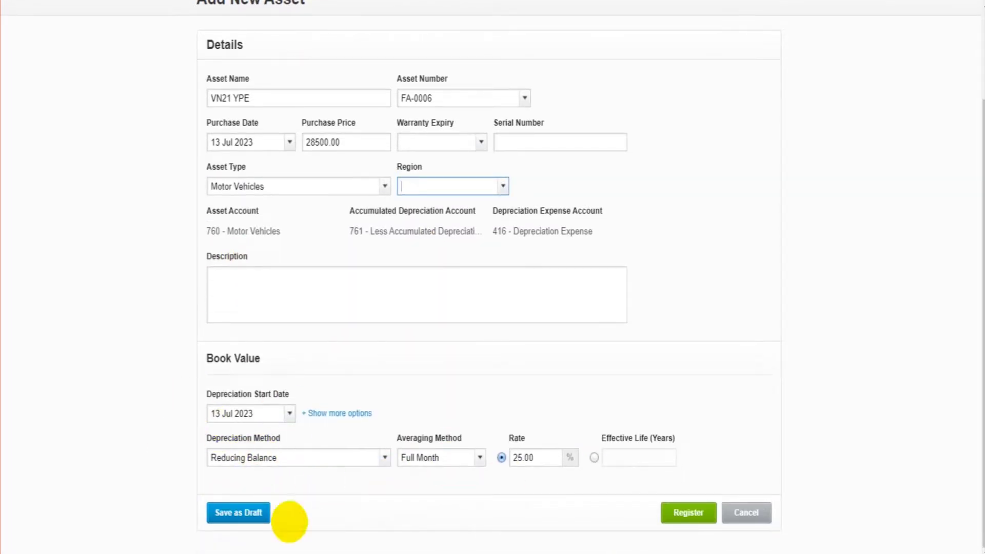
scroll(406, 418, up, 2)
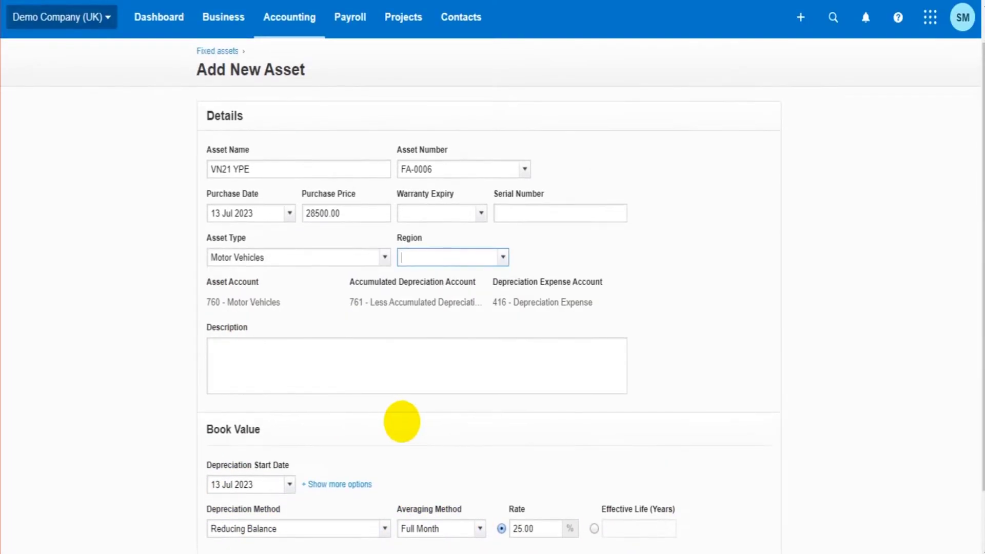
scroll(359, 359, down, 2)
click(316, 283)
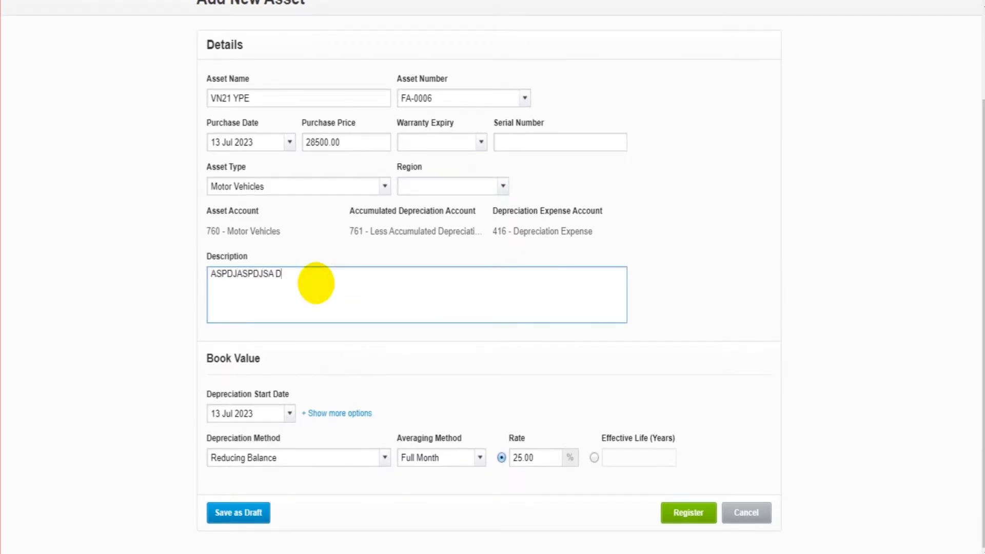
click(693, 514)
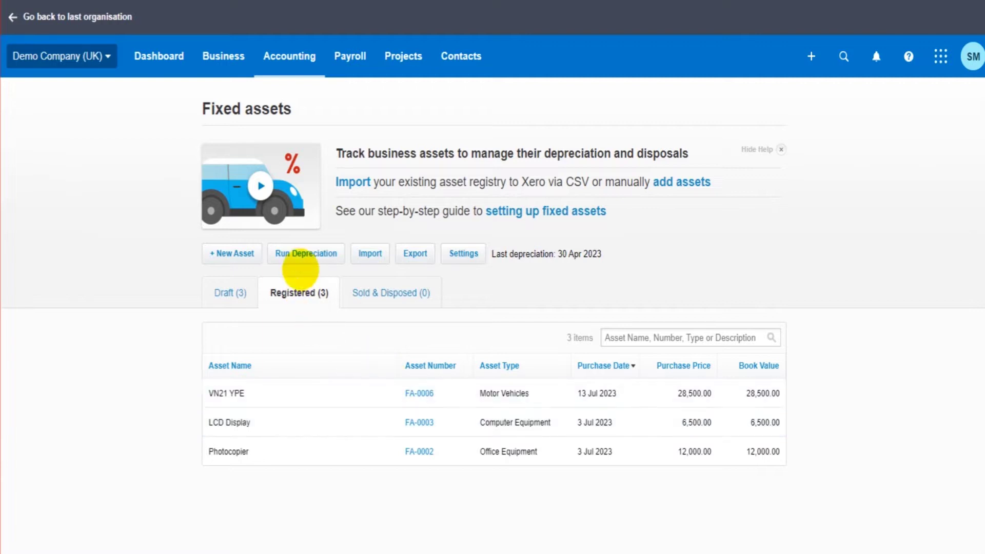
Start a depreciation run from 1 May 2023 and review the available end dates in the To list.
click(306, 253)
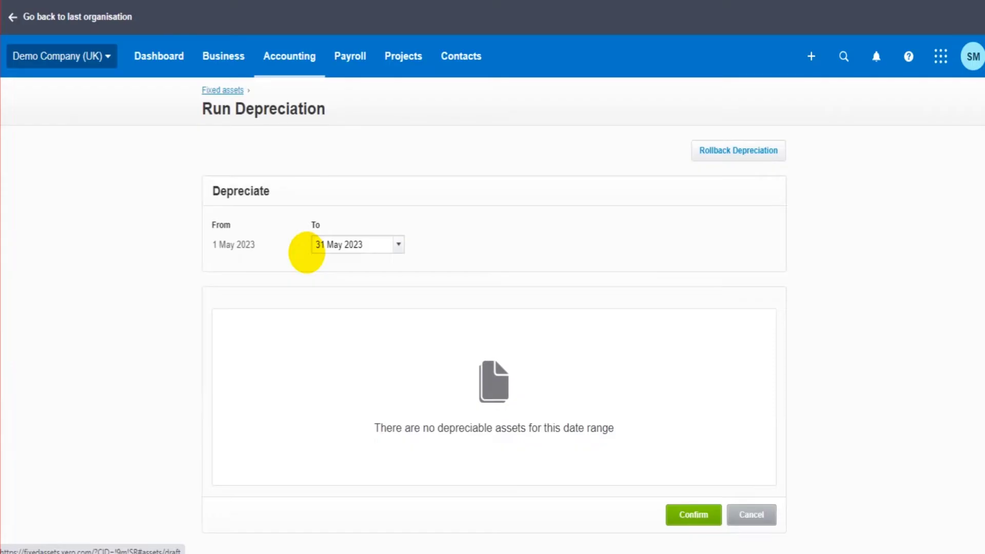
click(398, 245)
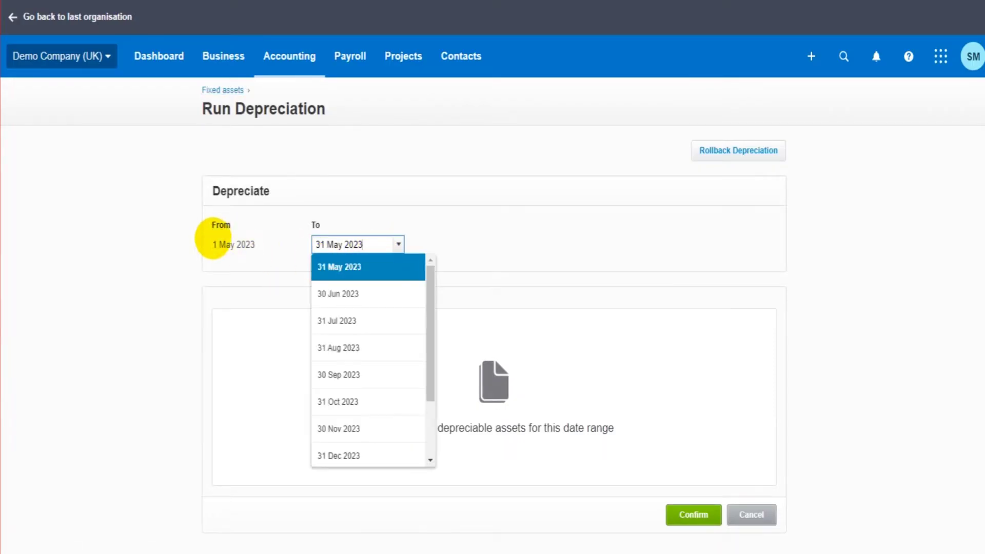
click(216, 240)
drag(256, 241, 216, 239)
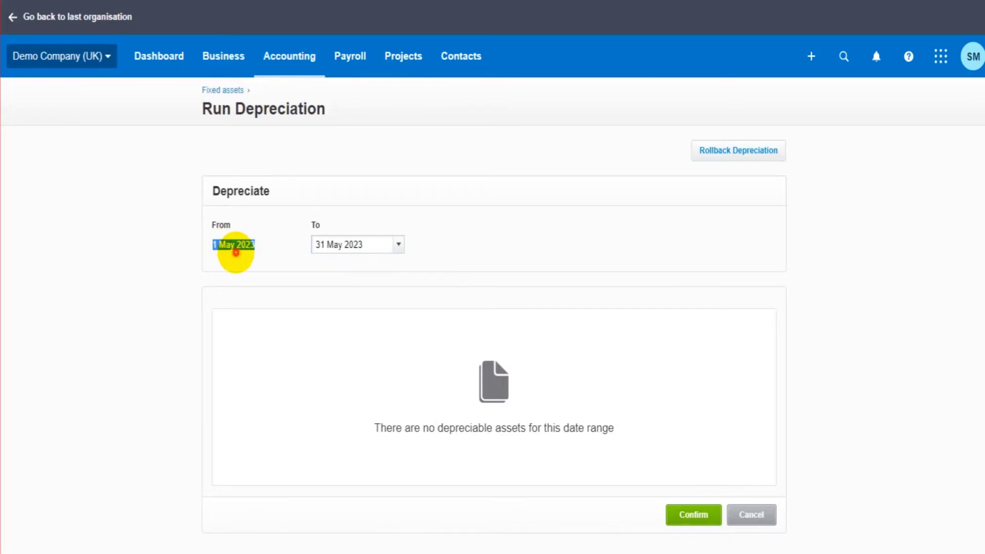
click(226, 249)
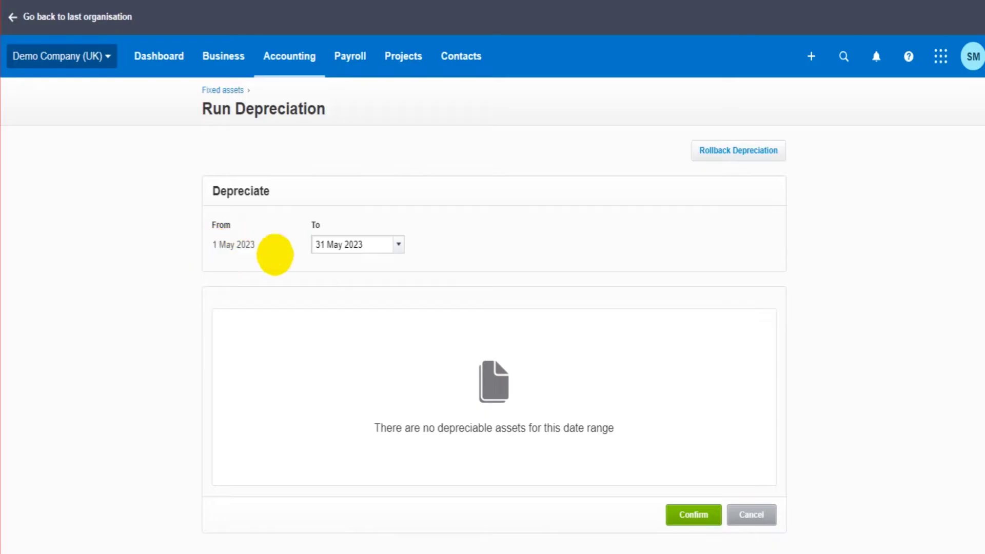
click(399, 244)
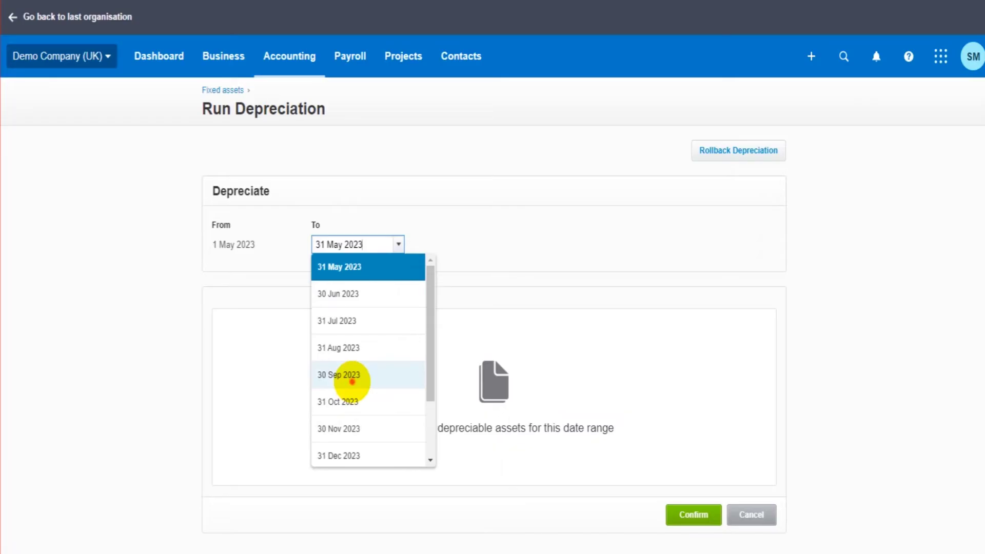
Set the run end to 30 Sep 2023, review the Book Amount table, then cancel without posting.
click(352, 377)
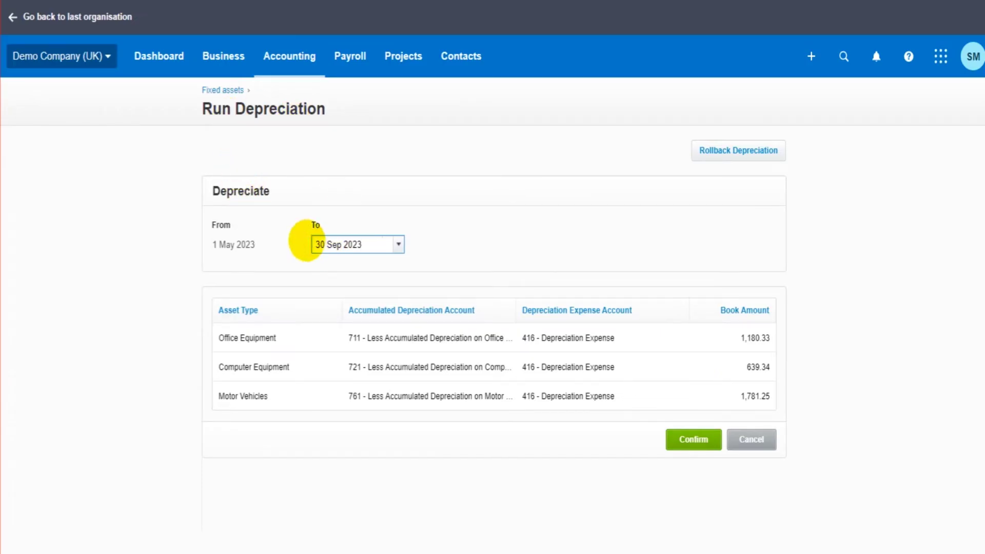
click(236, 244)
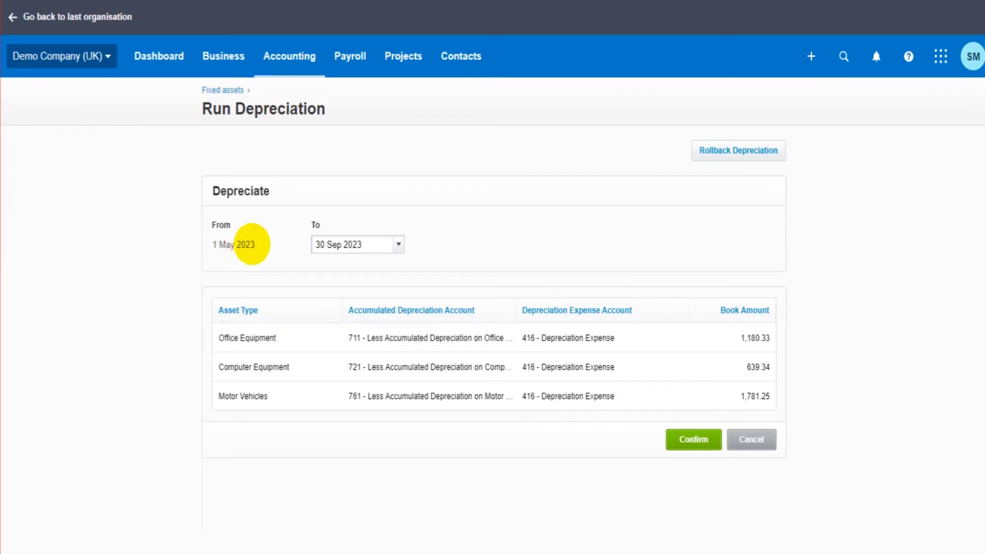
click(213, 222)
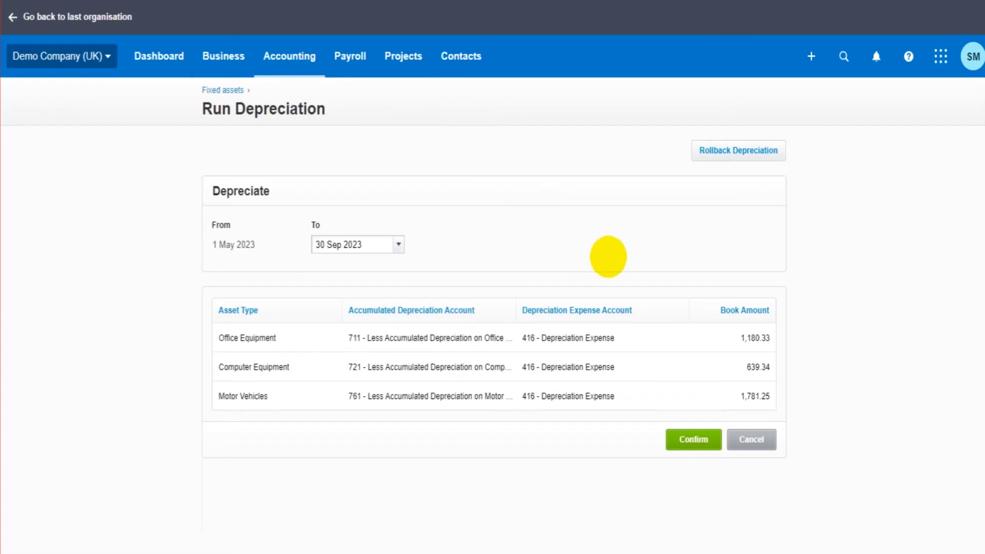
click(767, 435)
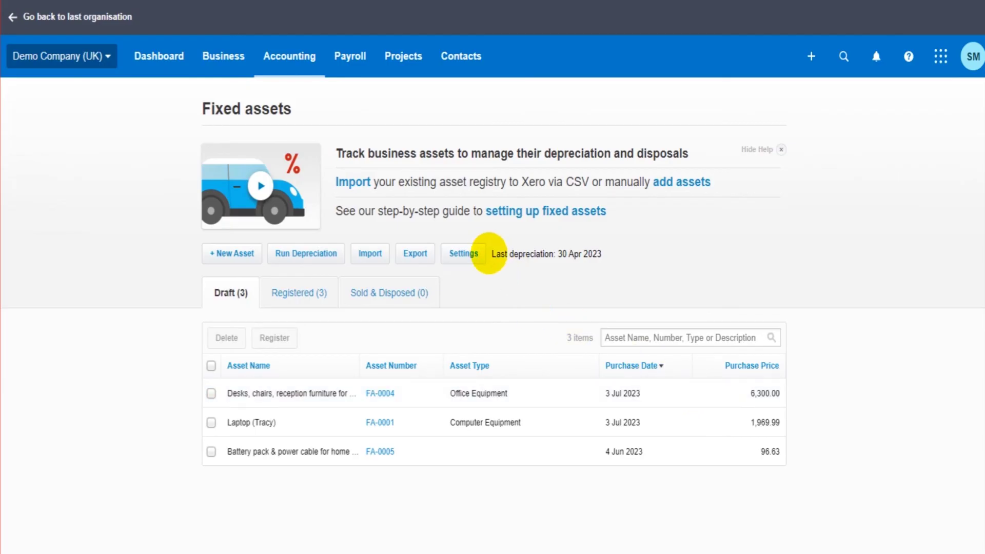
drag(613, 254, 547, 253)
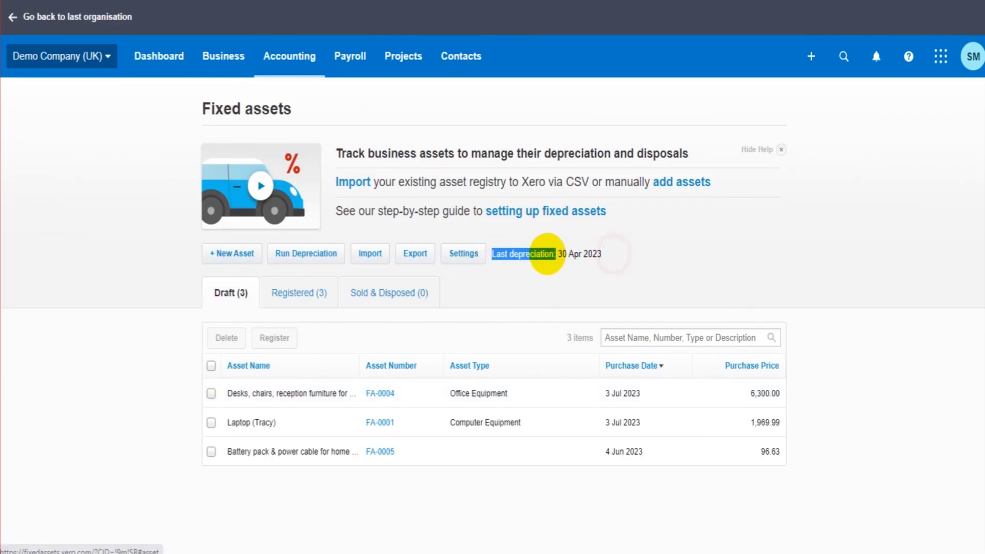
click(609, 251)
triple_click(595, 255)
click(603, 256)
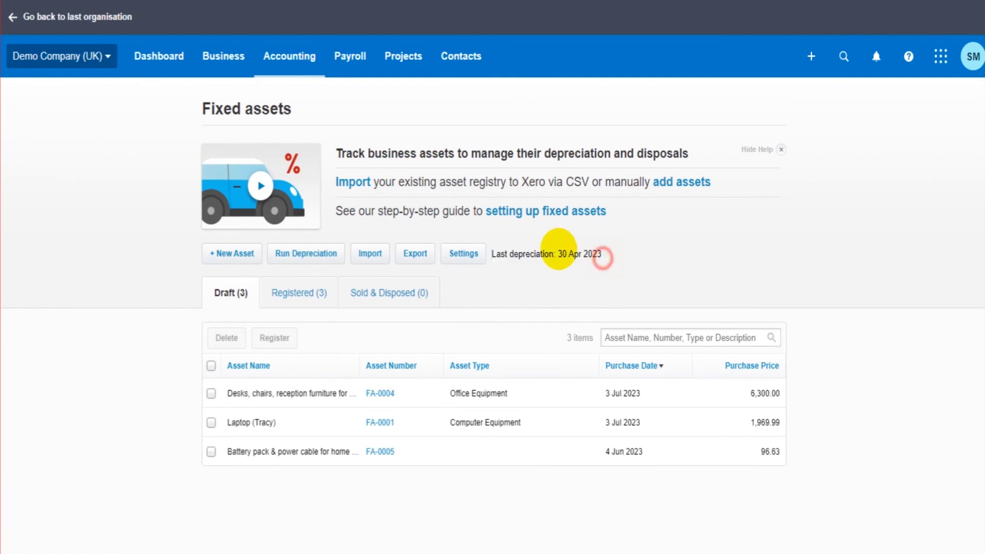